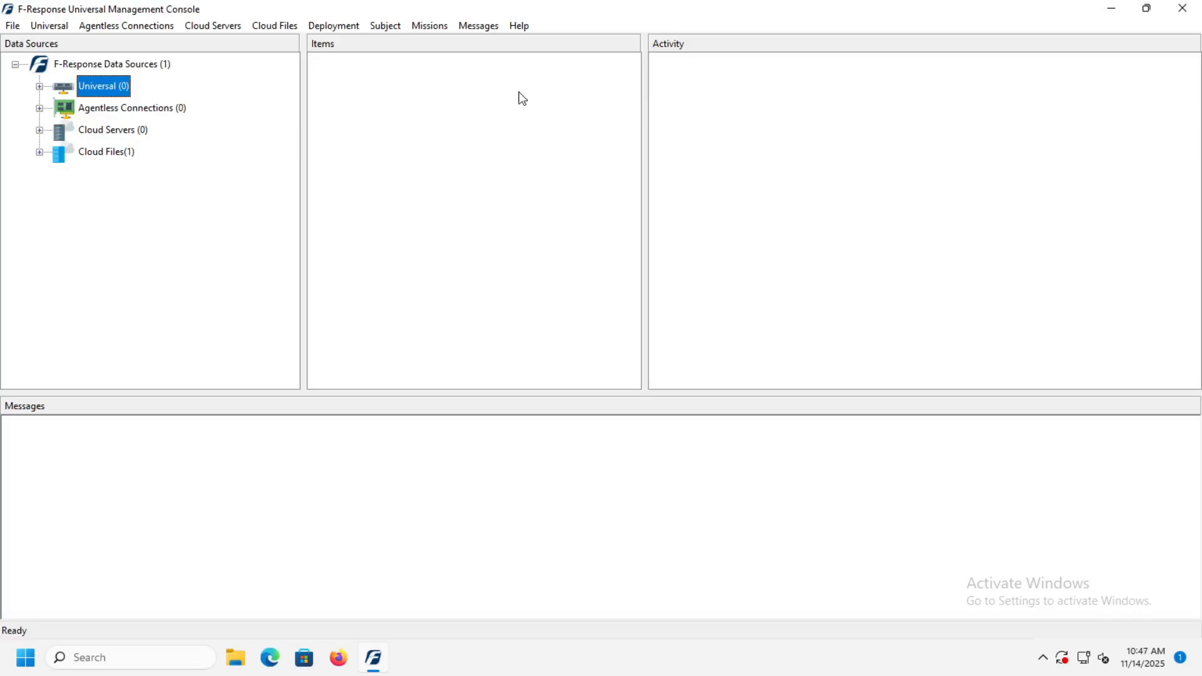
Step: Examine the data sources under Universal, Agentless Connections, Cloud Servers and Cloud Files, leaving only Universal expanded
click(39, 87)
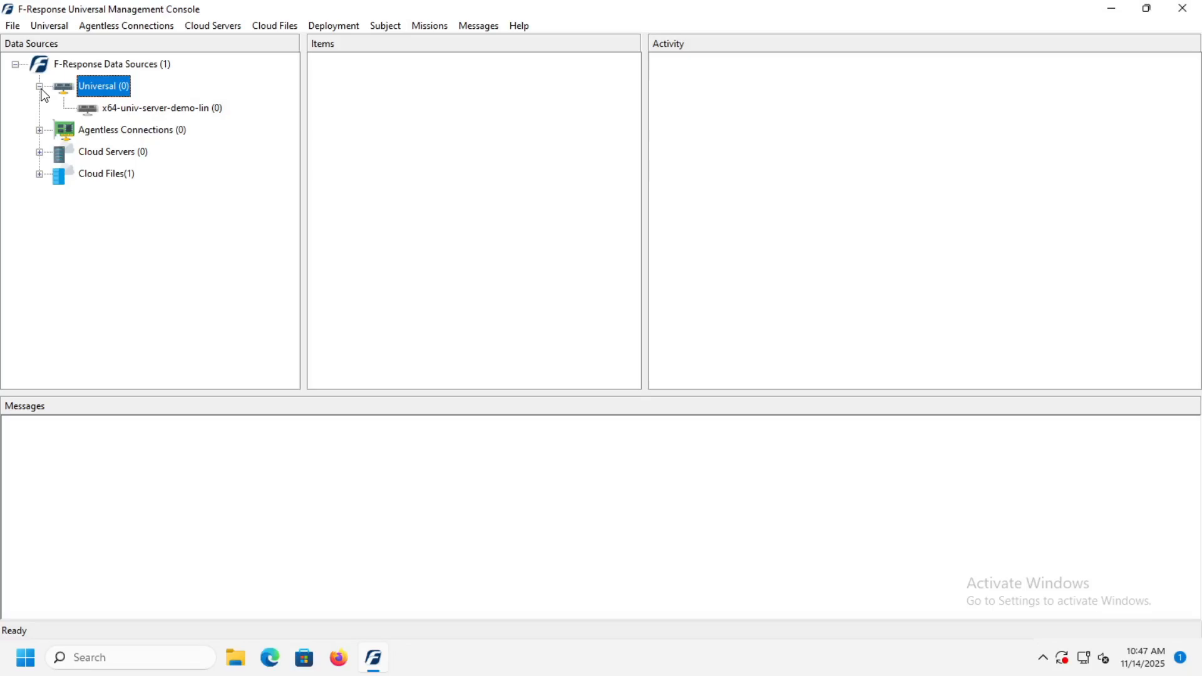
click(40, 130)
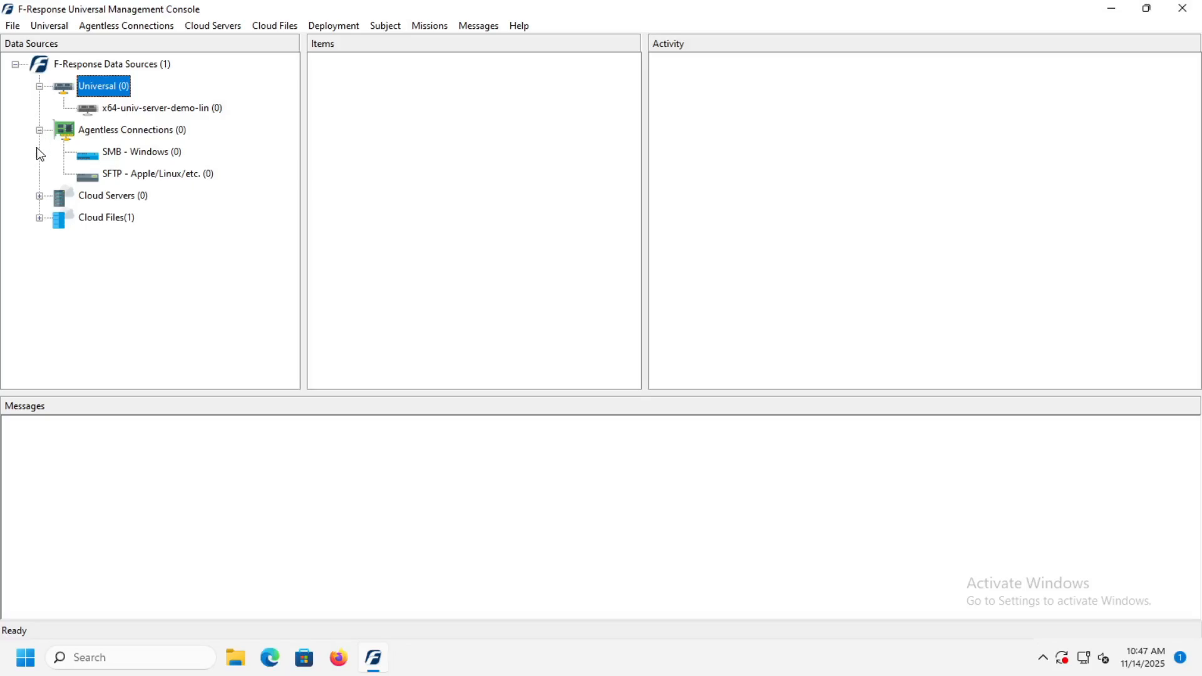
click(40, 196)
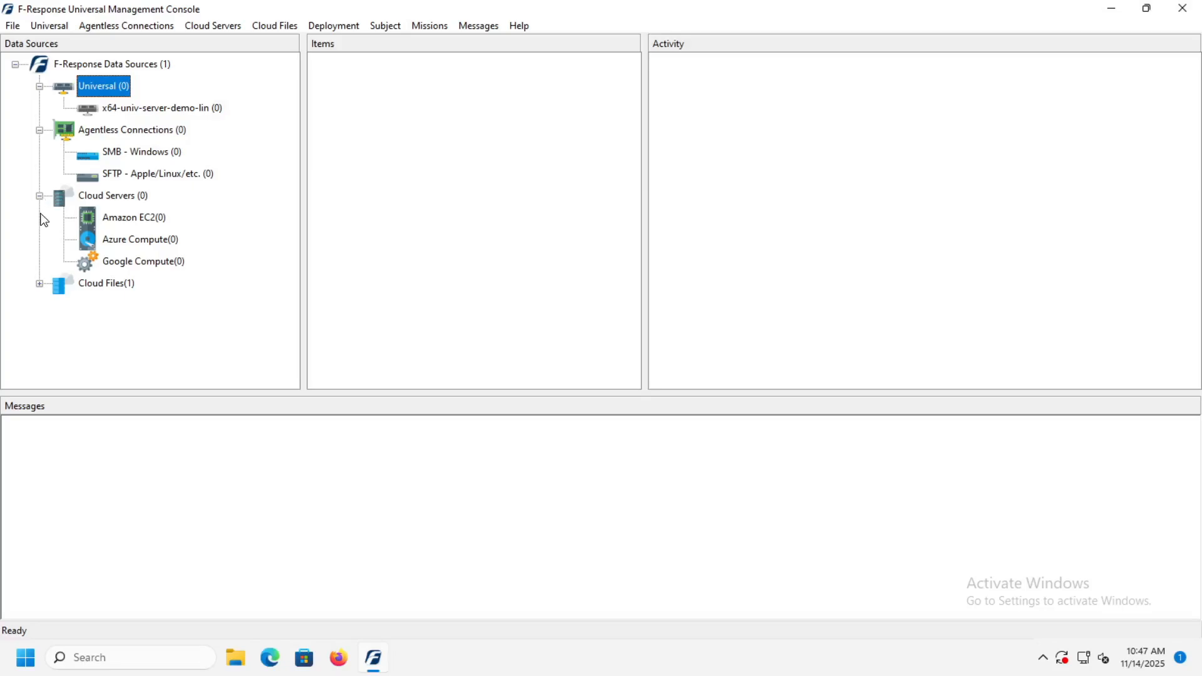
click(39, 283)
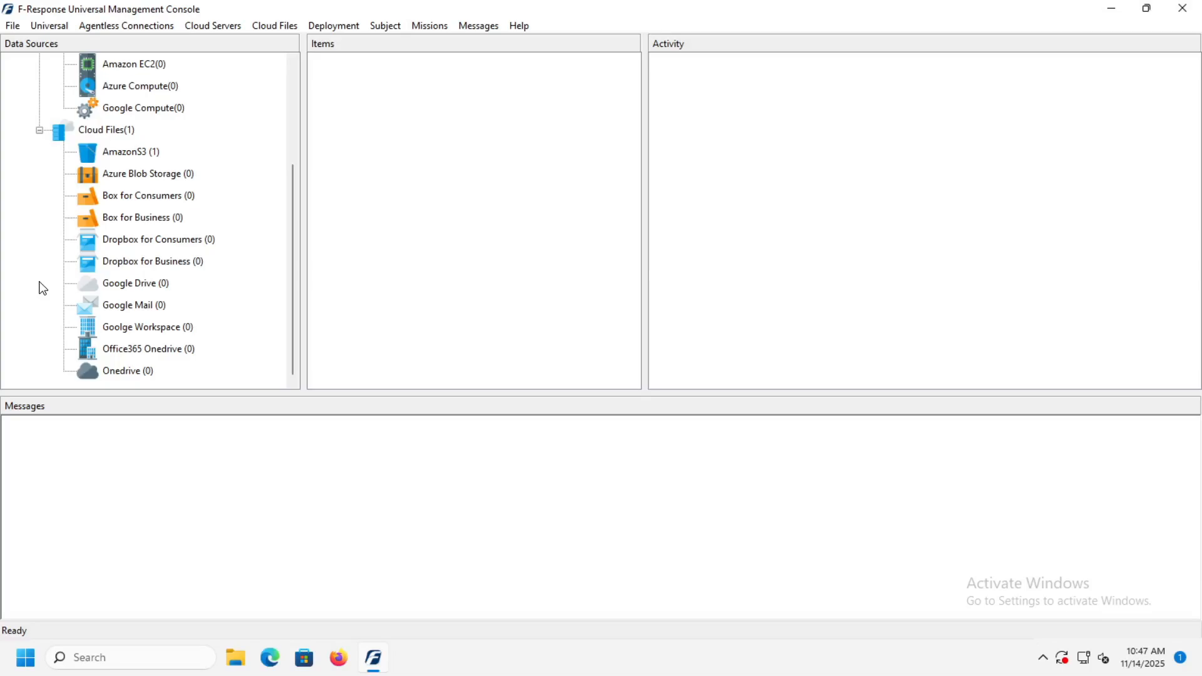
click(40, 131)
click(40, 196)
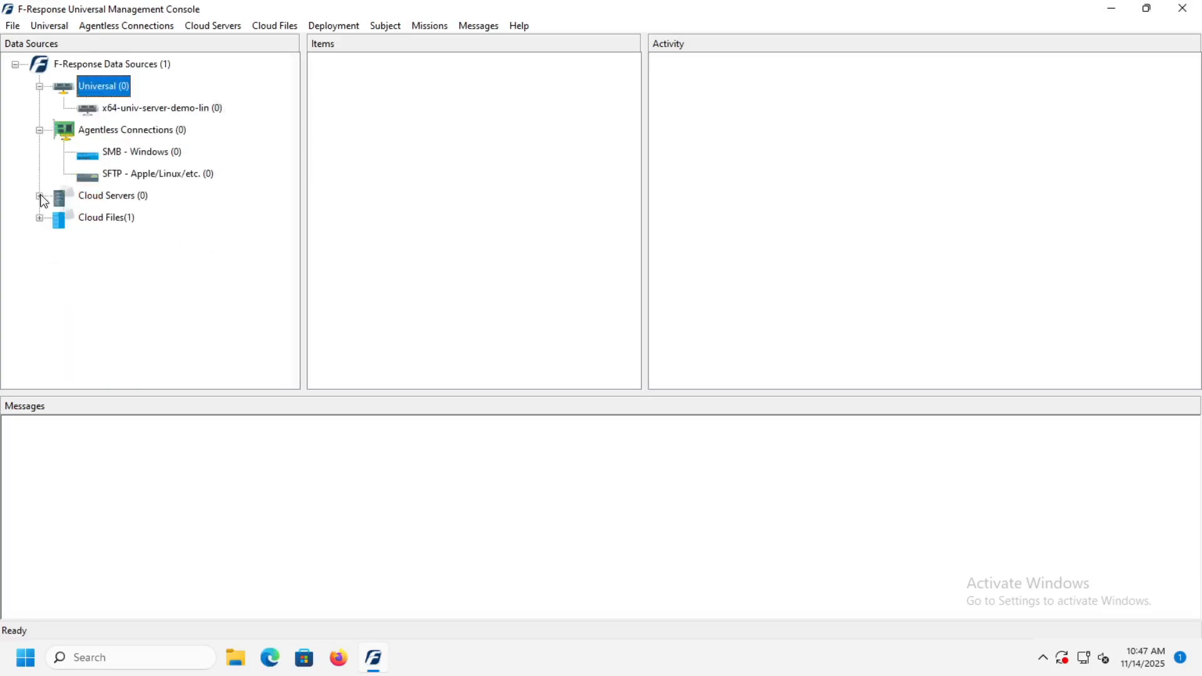
click(40, 131)
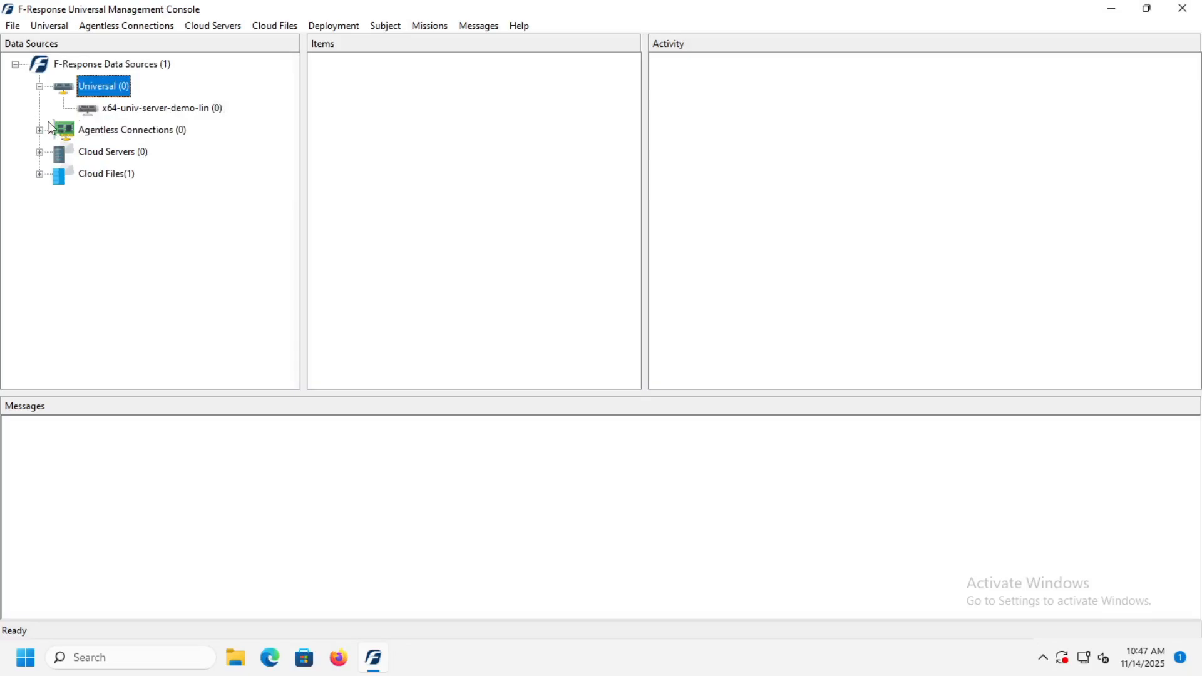
Step: Connect to the Universal server x64-univ-server-demo-lin and accept its deployment settings, with the Windows service startup type set to Automatic
click(110, 113)
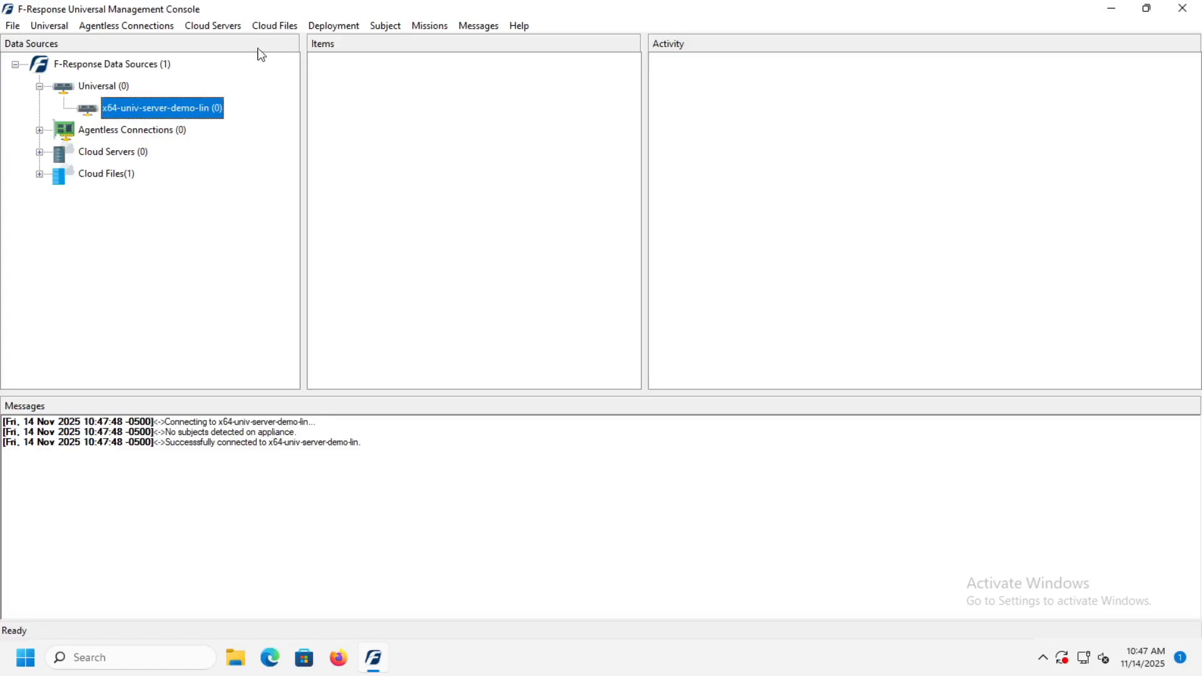
click(328, 29)
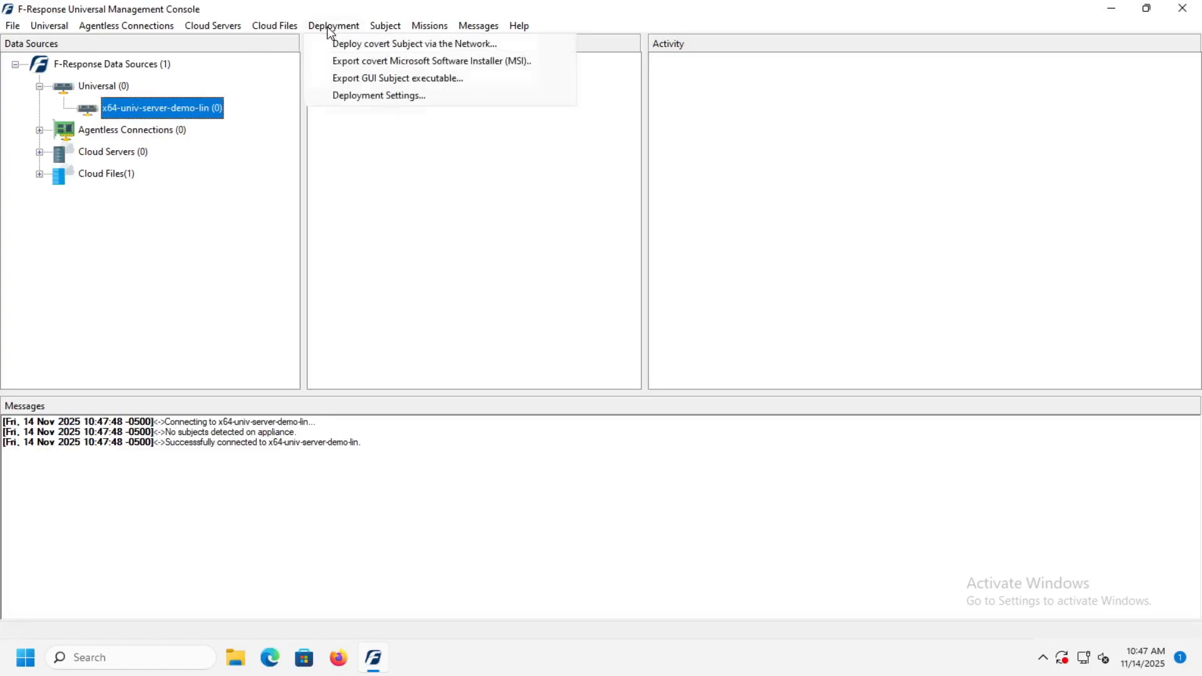
click(336, 99)
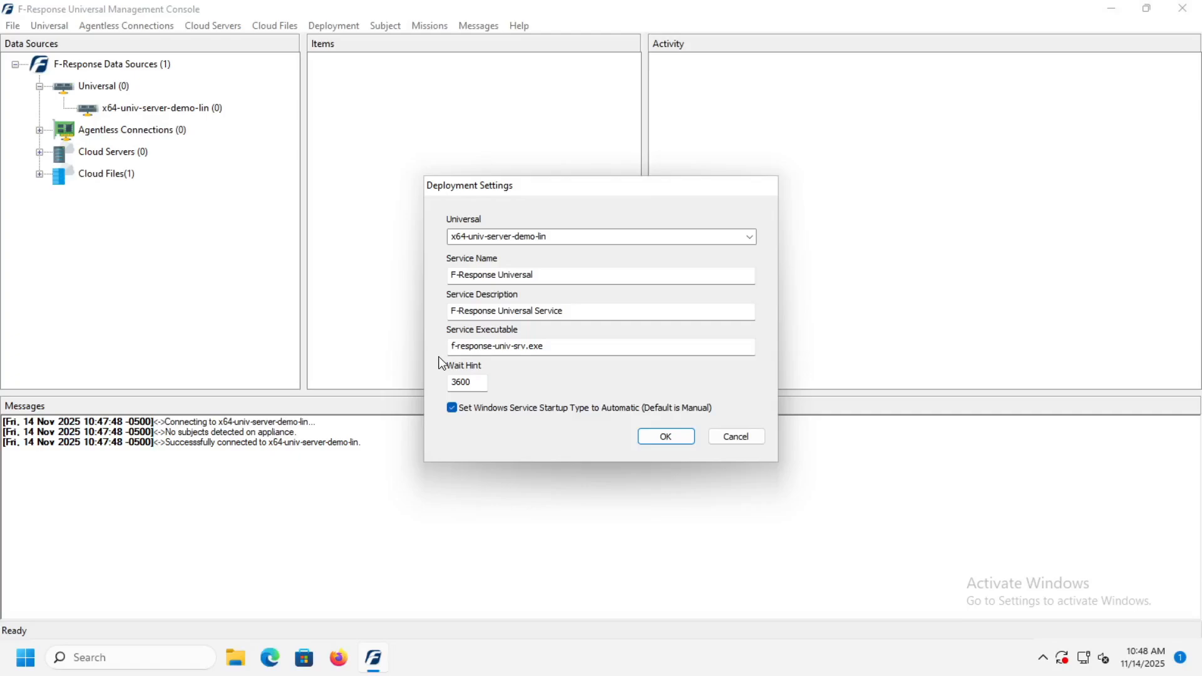
click(665, 438)
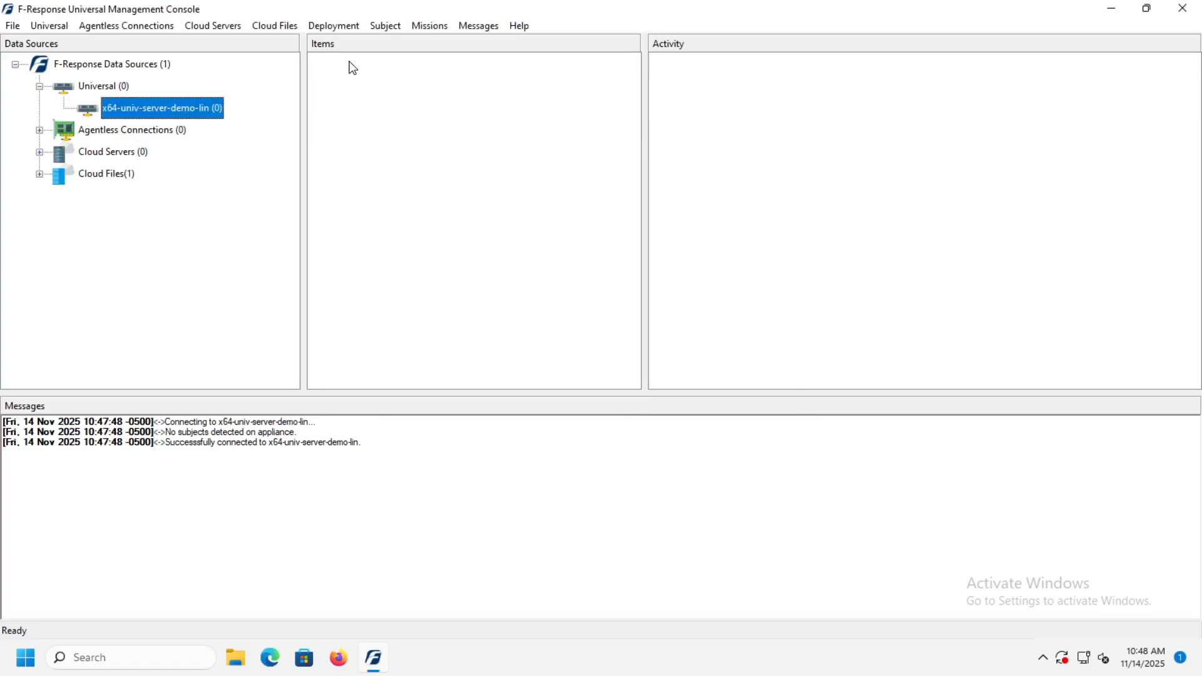
Step: Start a covert Subject deployment via the network, keeping x64-univ-server-demo-lin as the server to connect to
click(332, 28)
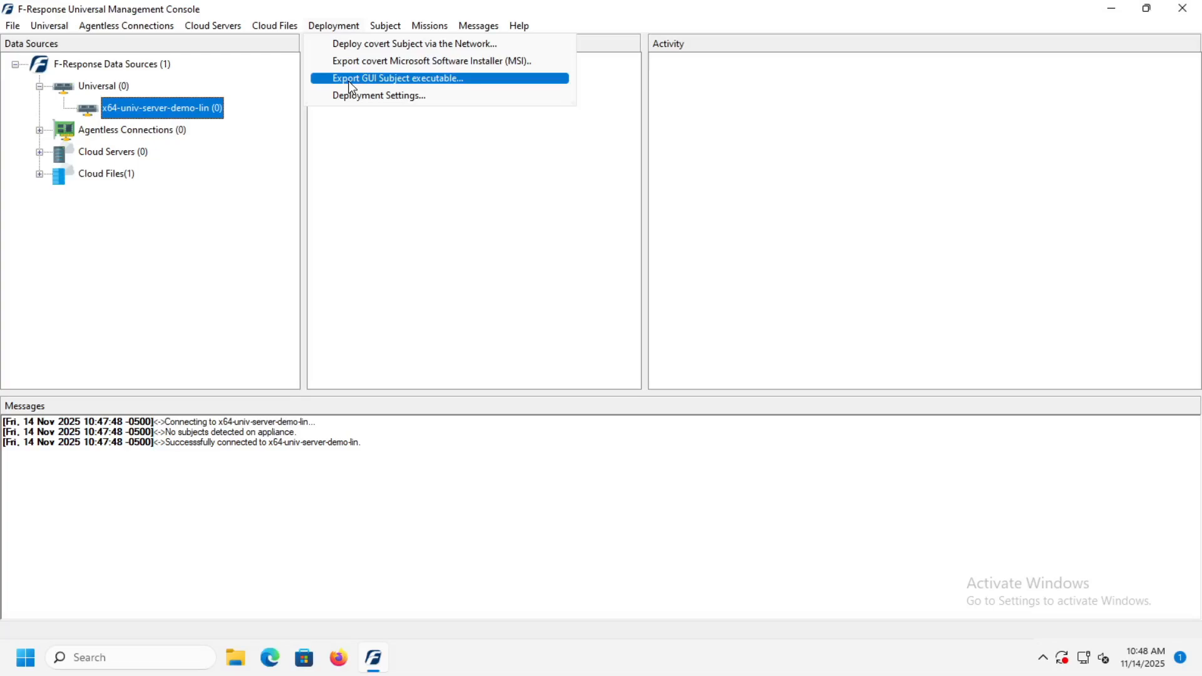
click(352, 45)
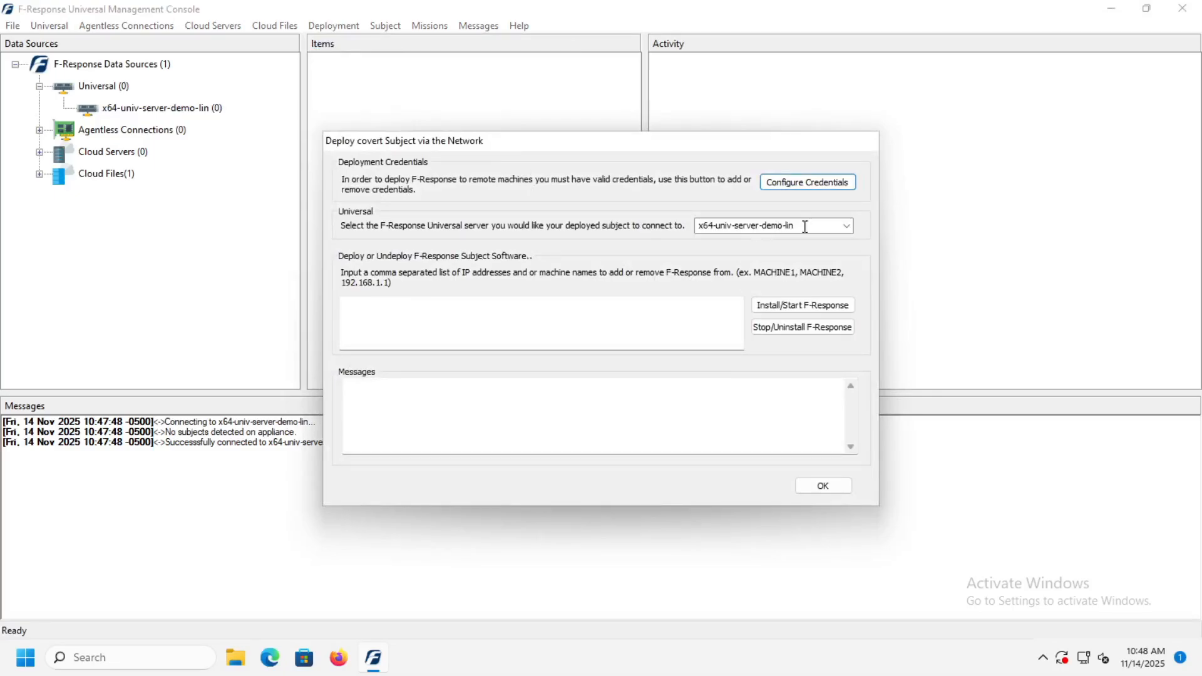
click(847, 227)
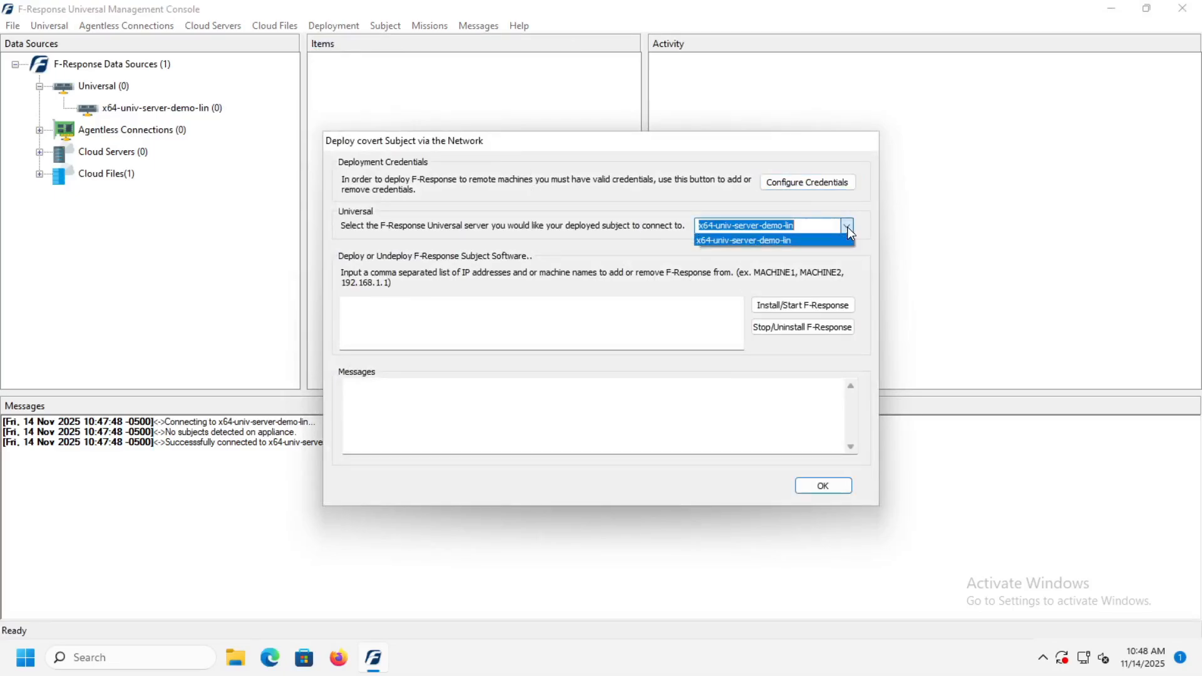
click(848, 230)
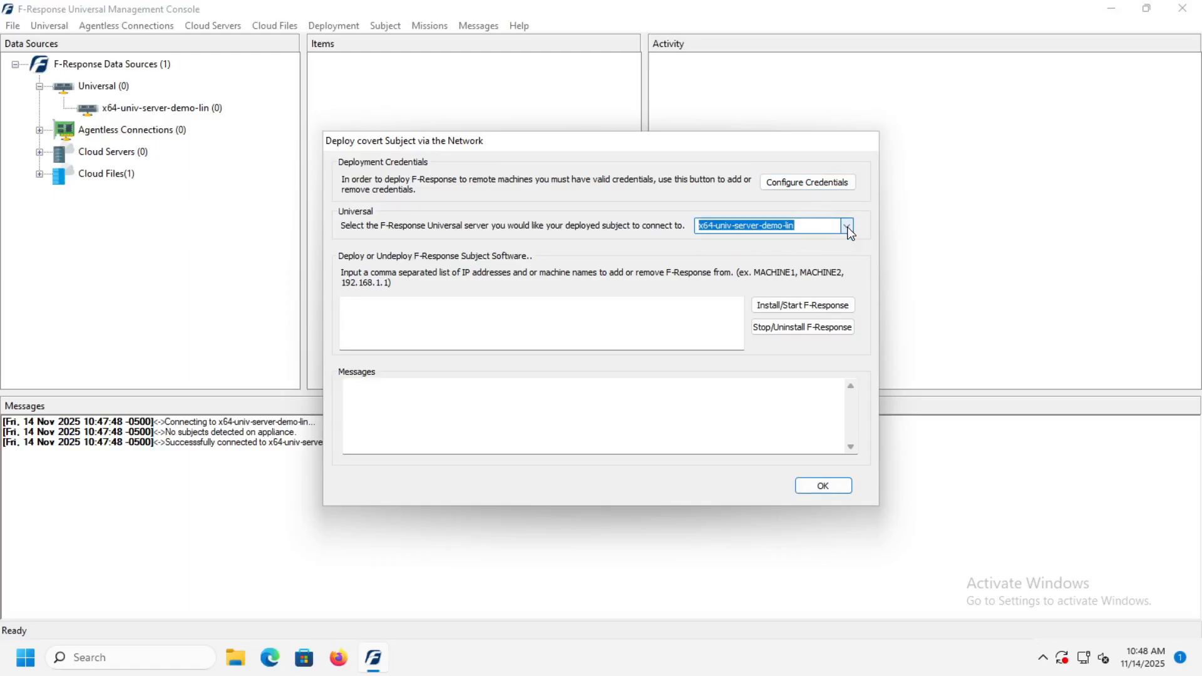
Step: Examine the Windows and Unix deployment credential options, including the Assume Root choices for a user account, without saving any changes
click(792, 185)
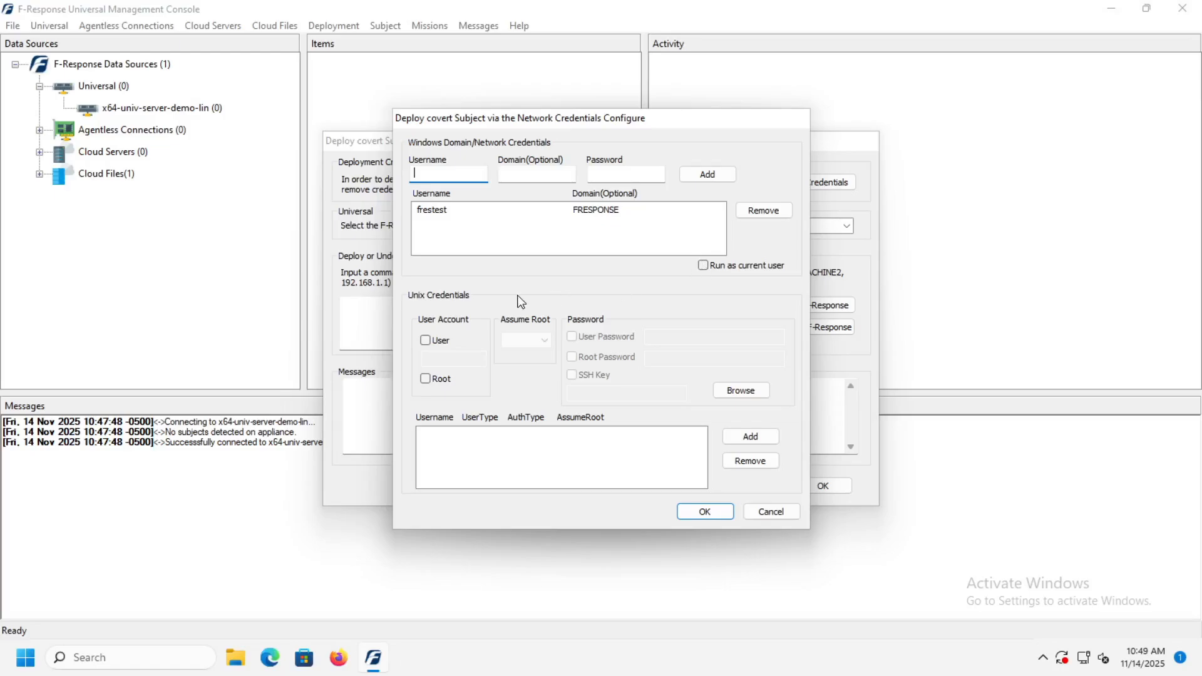
click(428, 343)
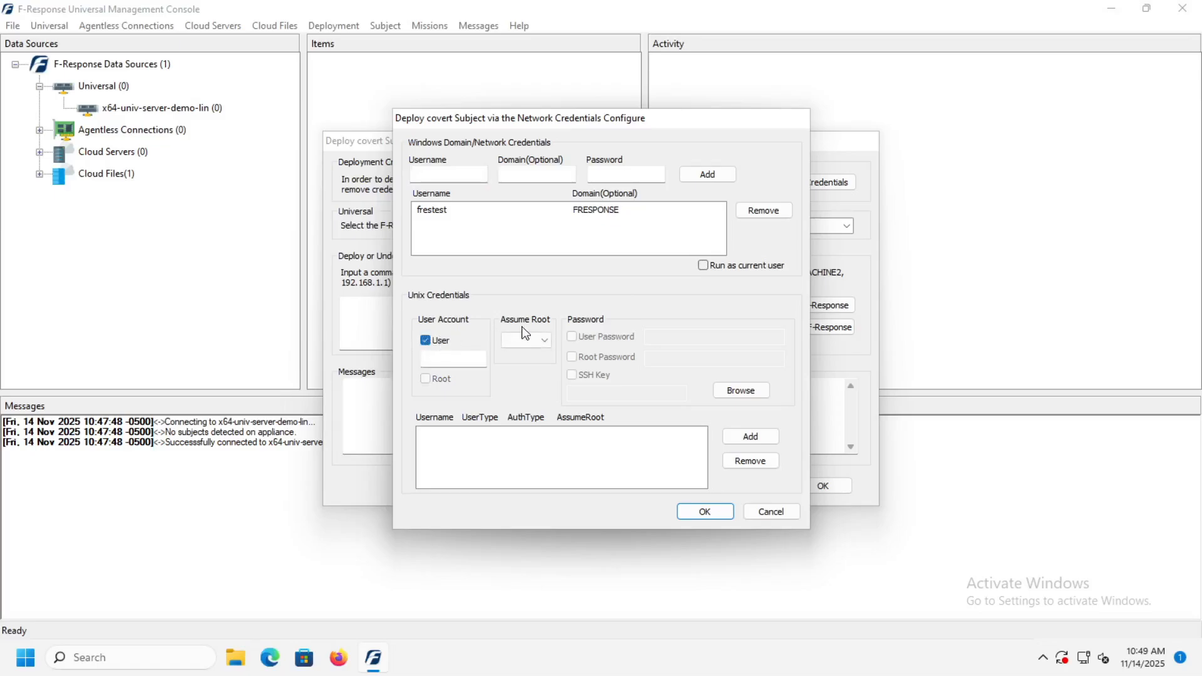
click(547, 342)
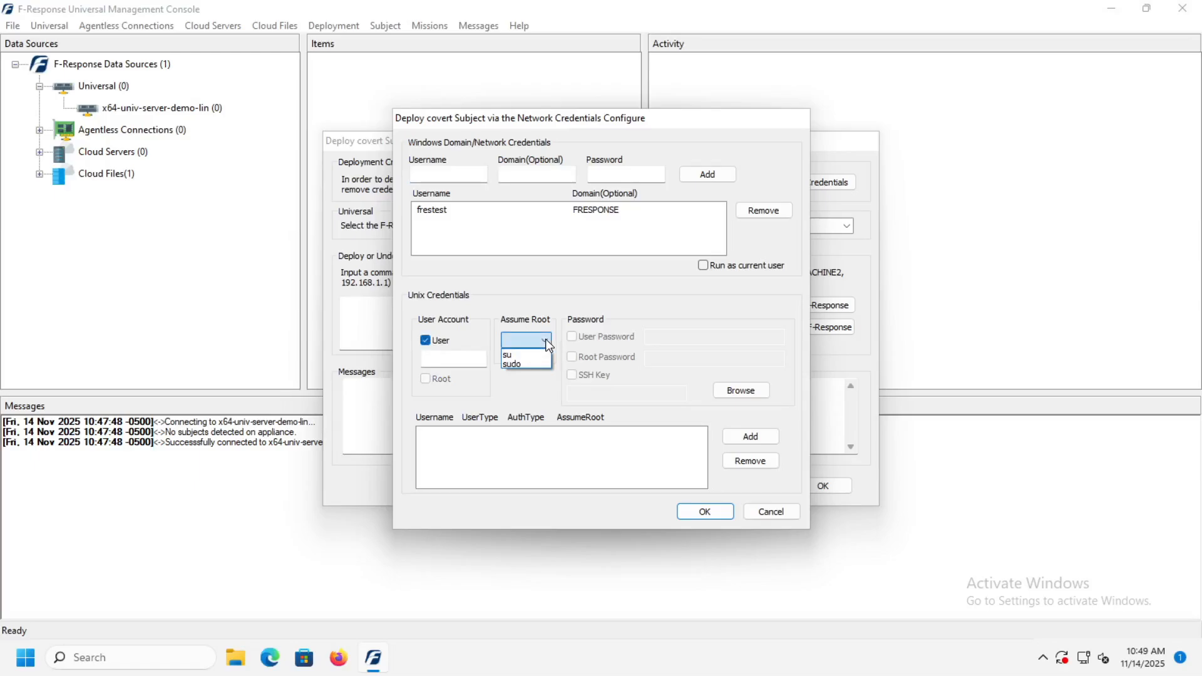
click(424, 343)
click(424, 342)
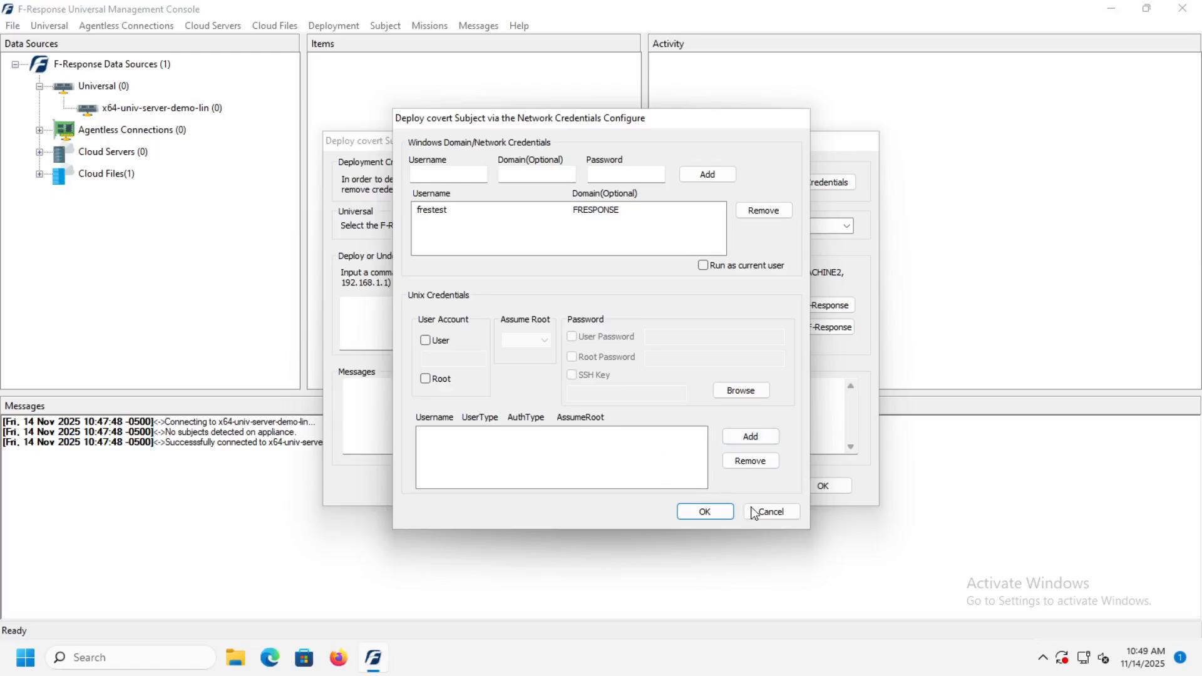
click(770, 515)
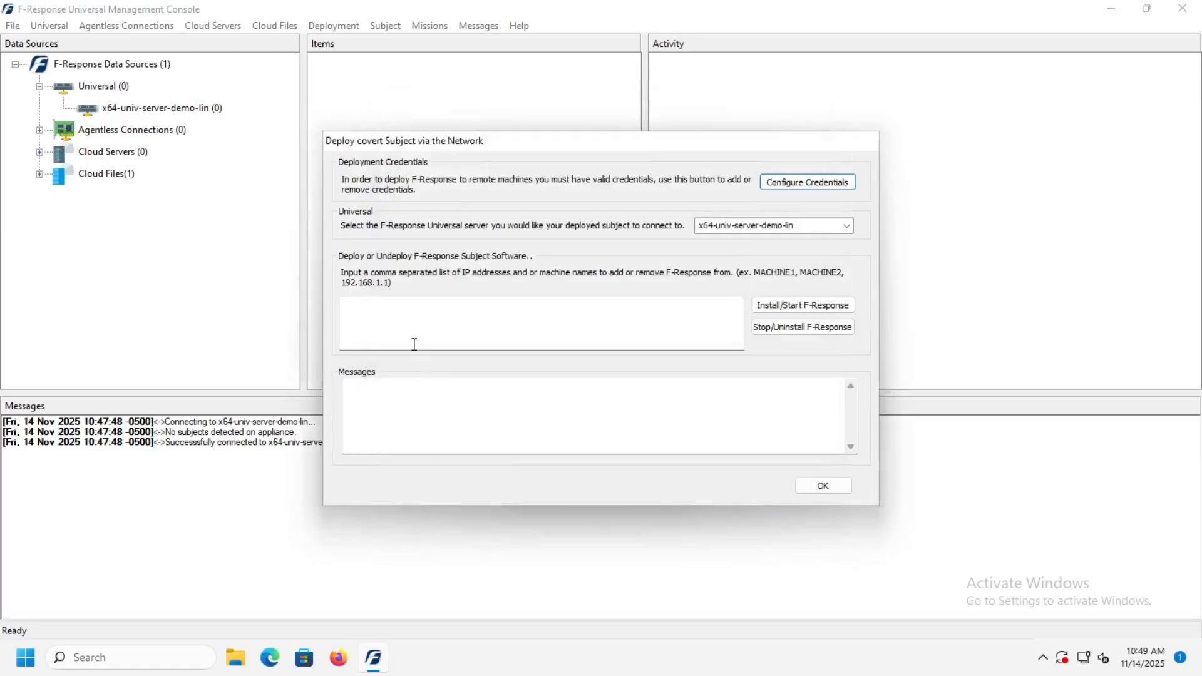
Step: Install and start the F-Response Subject software on the machine x64-win11-sub
click(395, 320)
text(x)
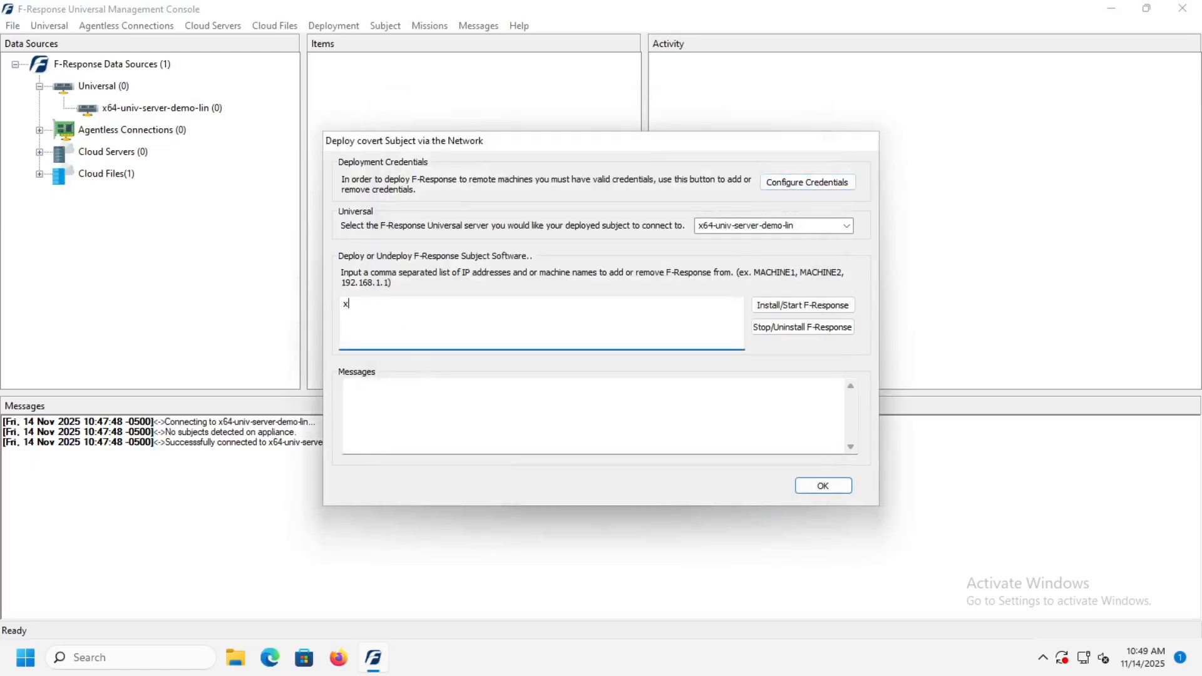
text(64-win11-sub)
click(766, 307)
click(767, 307)
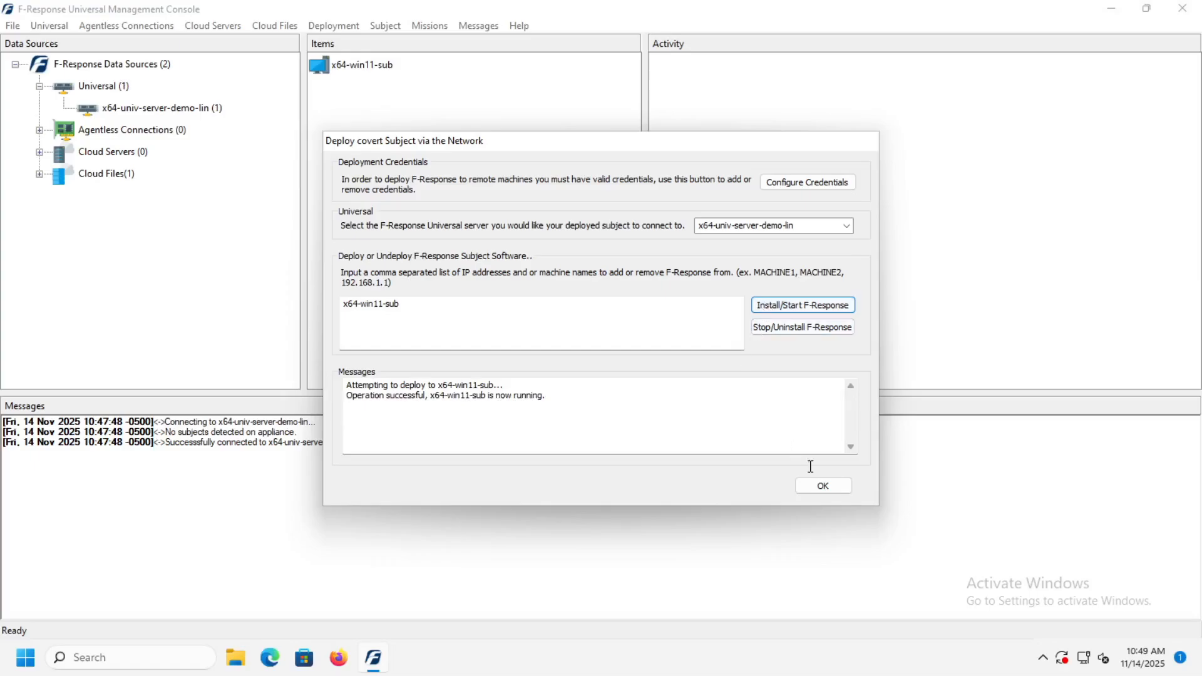
click(831, 489)
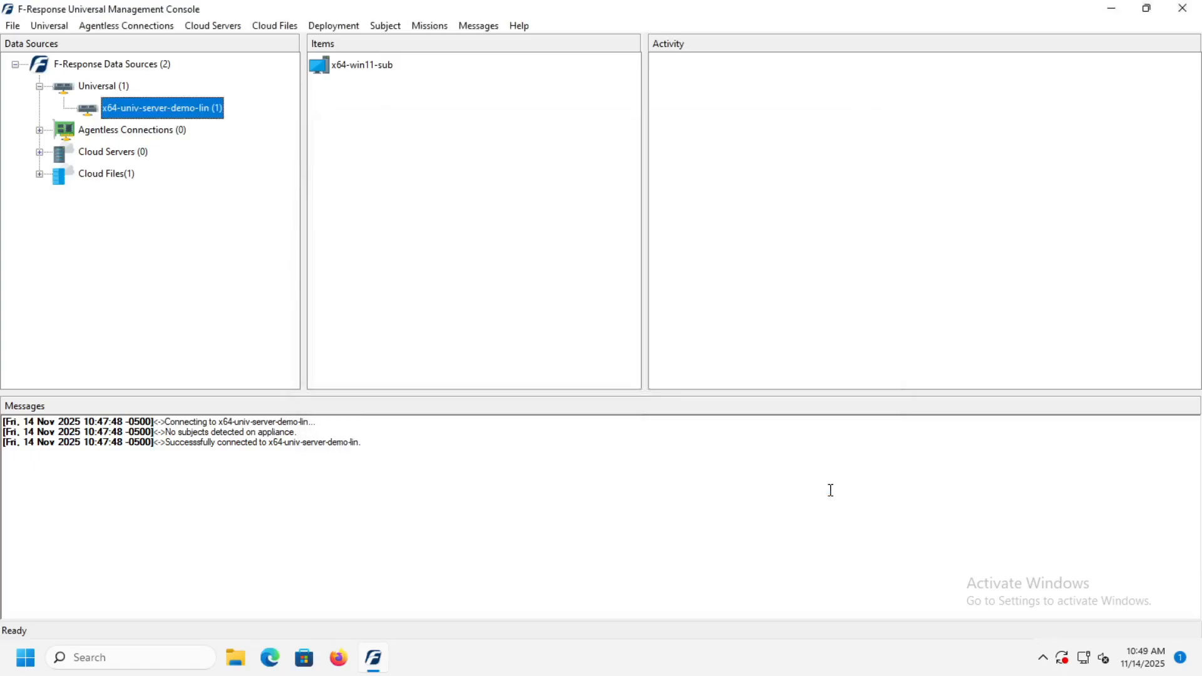
Step: Look through the available targets of x64-win11-sub and attach the drive Disk-1-5120mb
right_click(319, 68)
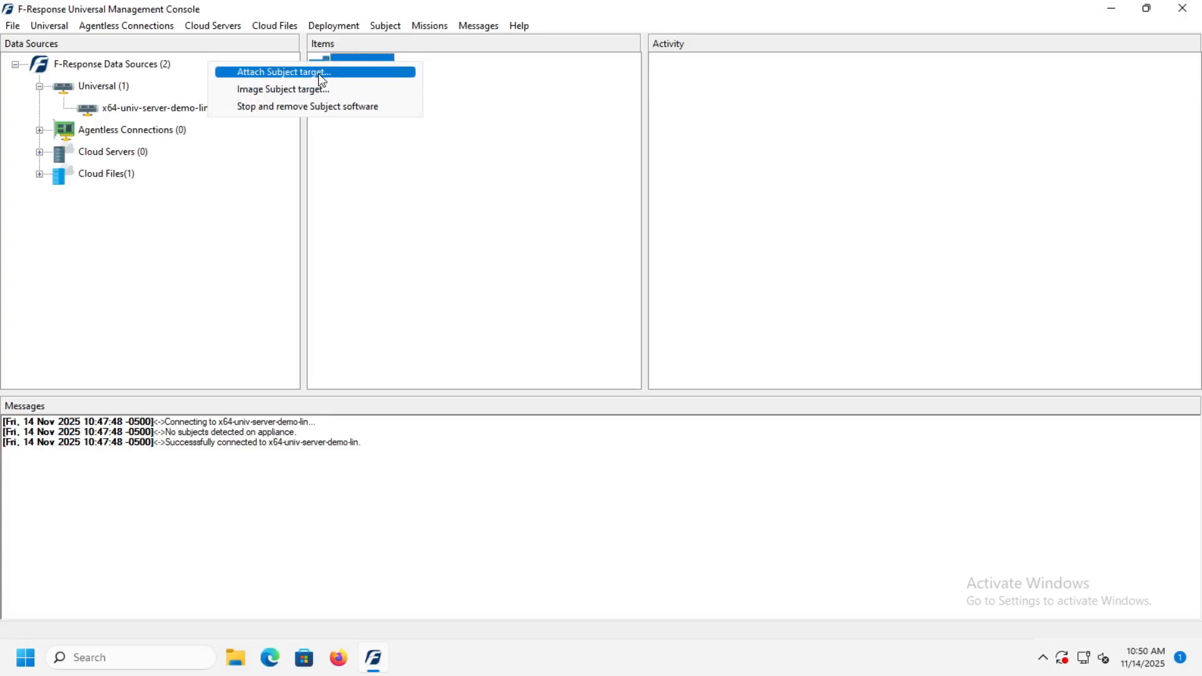
click(321, 73)
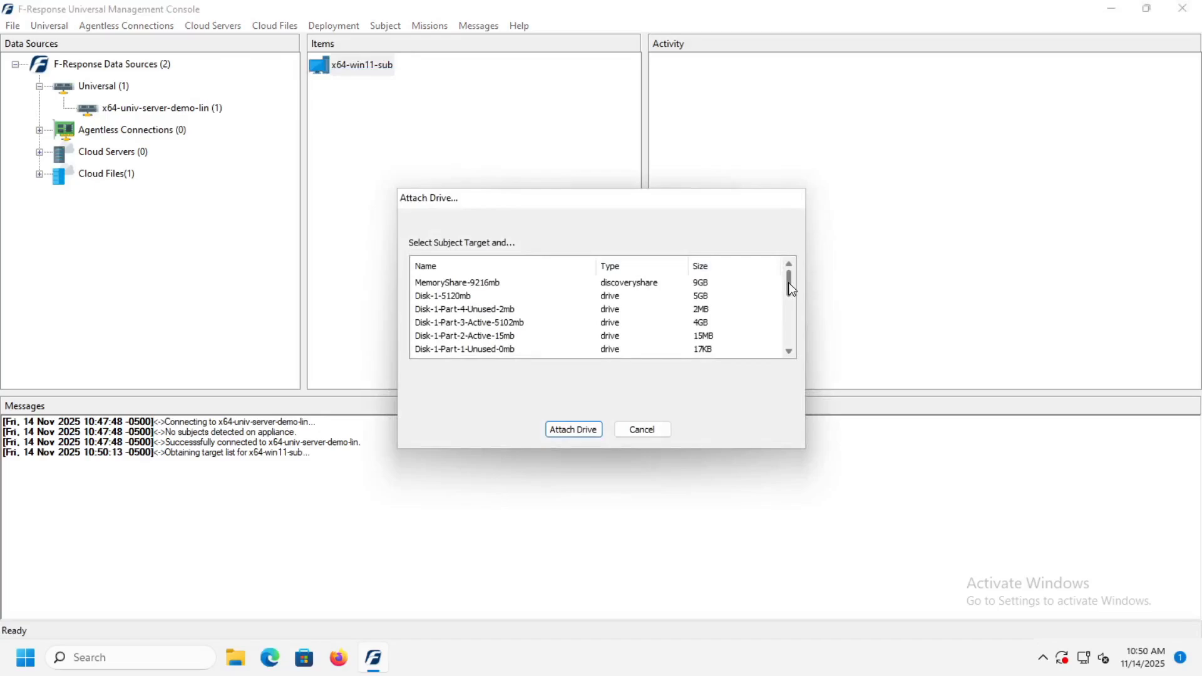
click(789, 352)
click(788, 352)
click(788, 352)
click(788, 352)
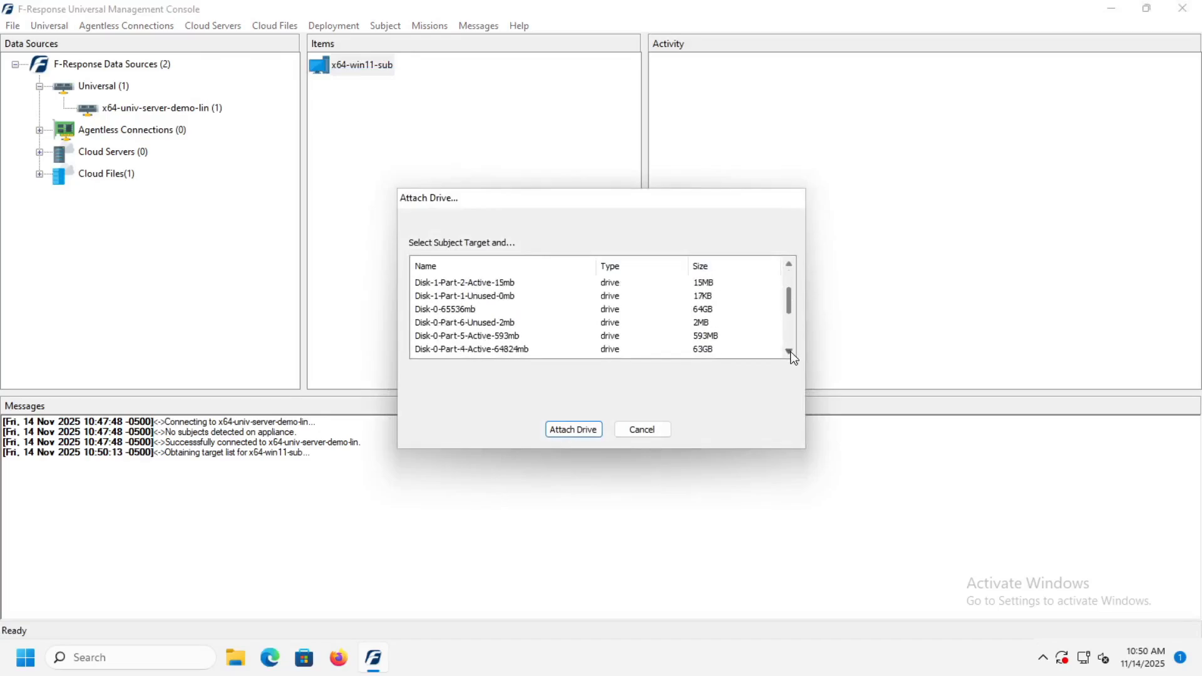
click(789, 352)
click(788, 352)
click(789, 352)
click(789, 352)
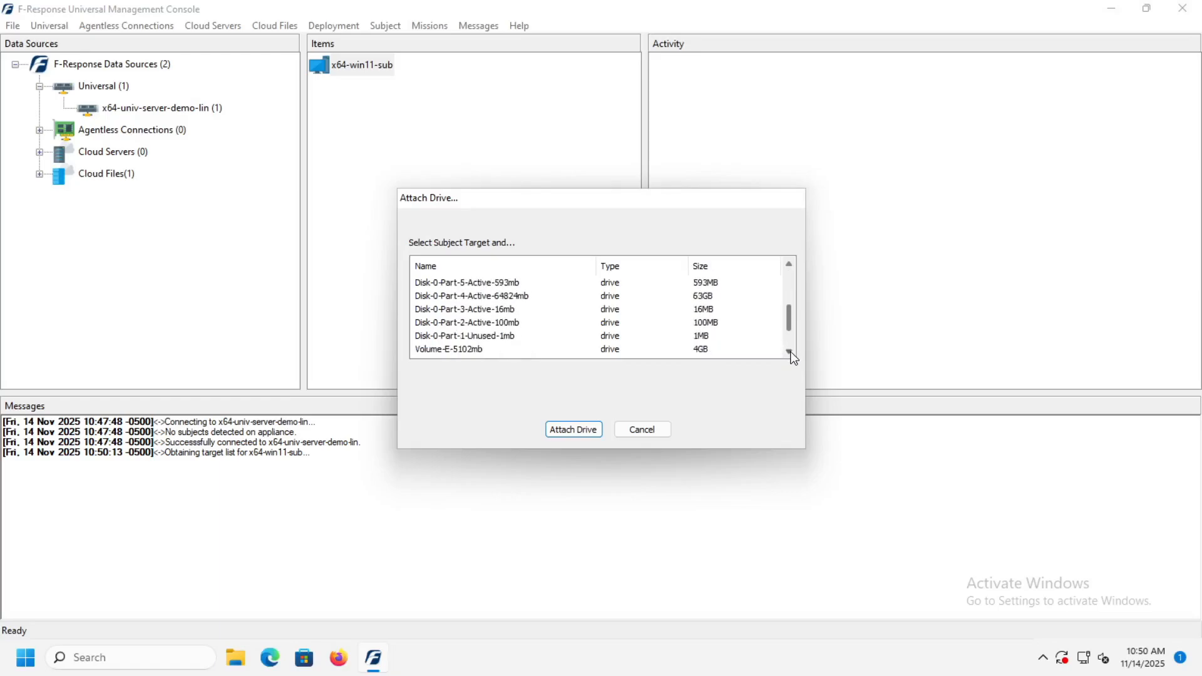
click(789, 352)
click(789, 352)
click(789, 352)
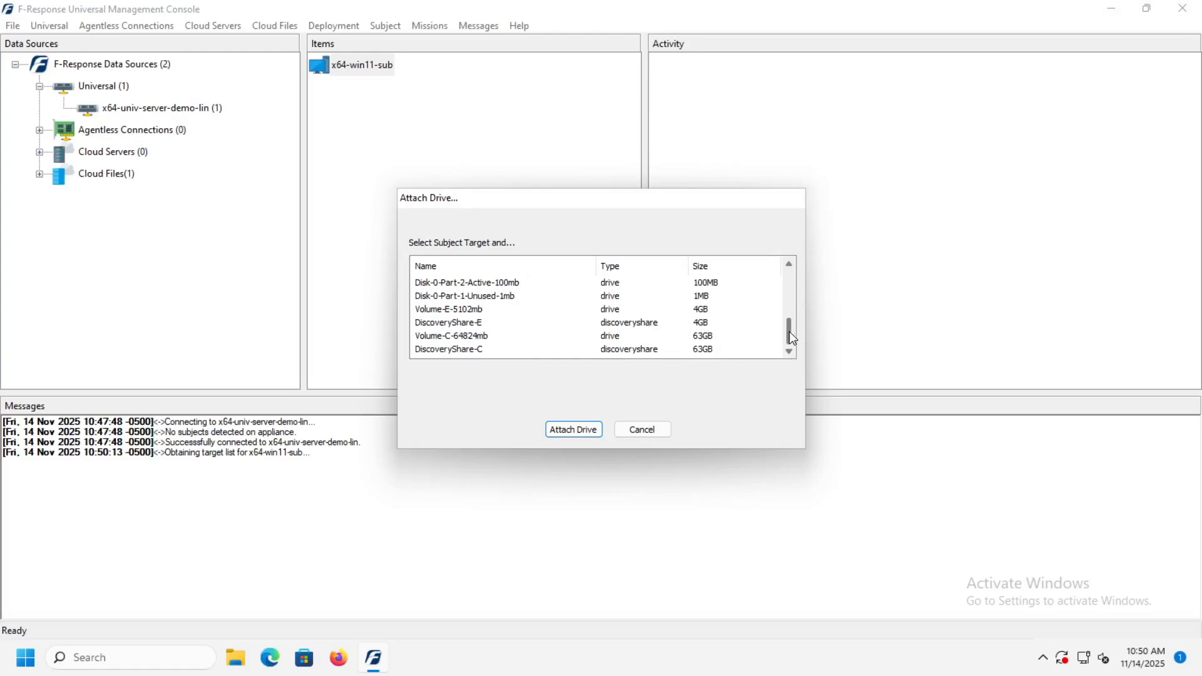
drag(790, 338, 789, 257)
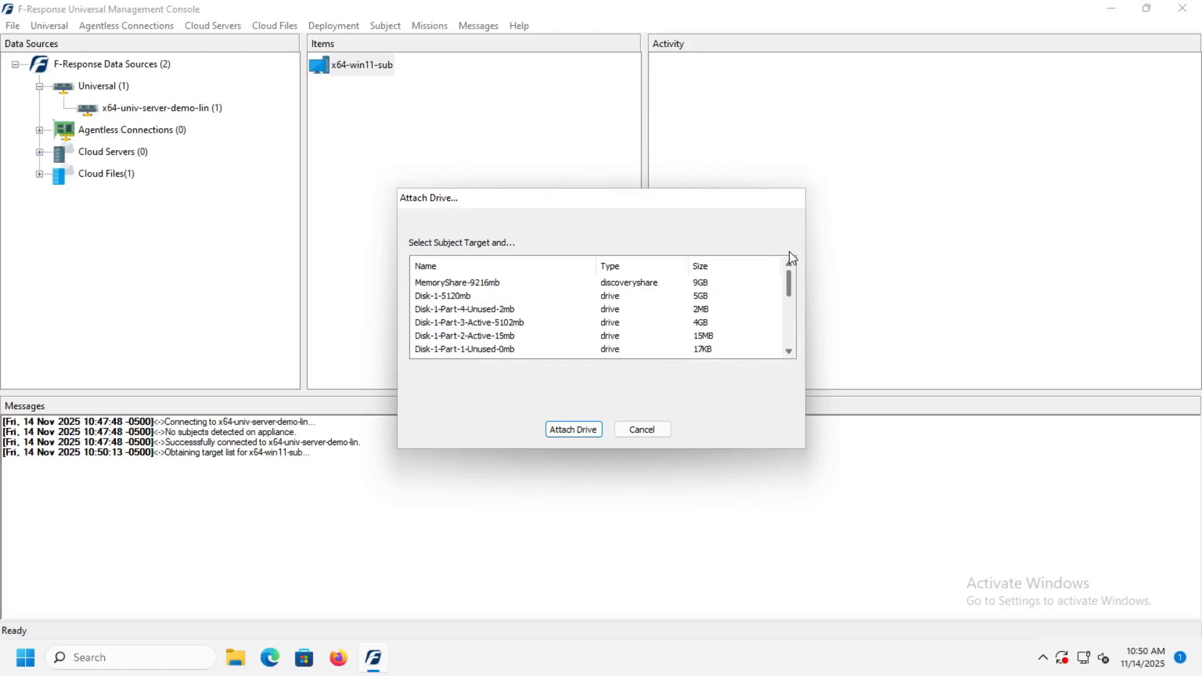
click(456, 299)
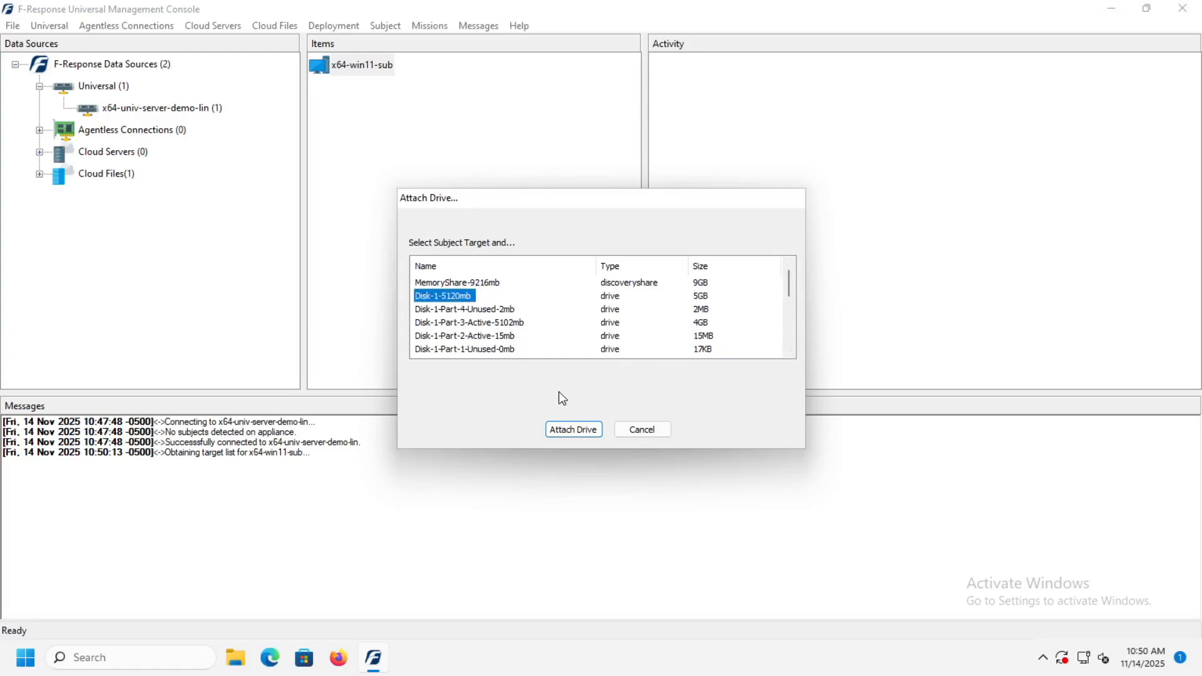
click(588, 433)
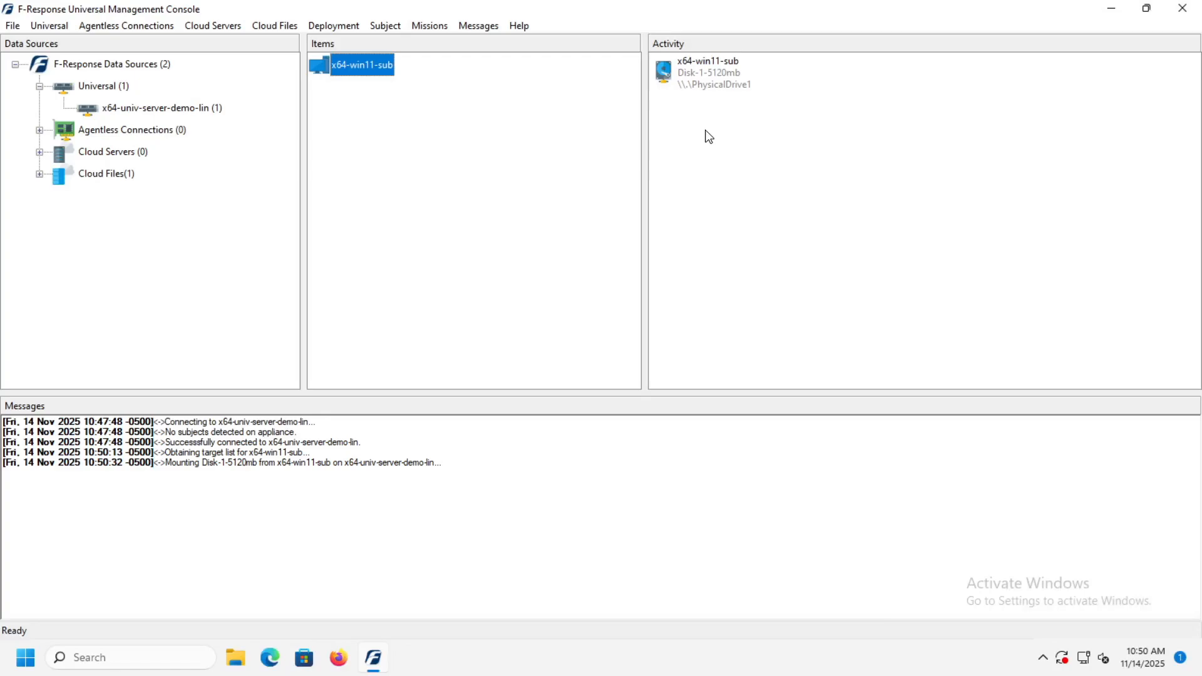
Step: Detach the Disk-1-5120mb drive, and stop and remove the Subject software from x64-win11-sub
right_click(700, 78)
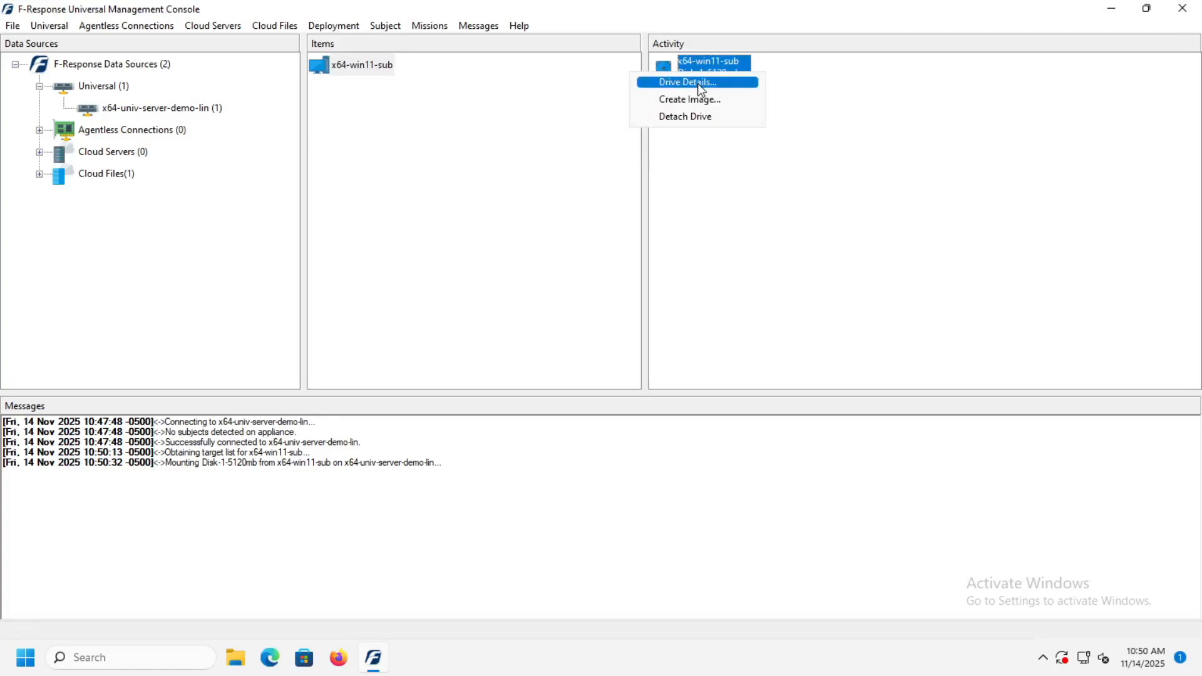
click(700, 124)
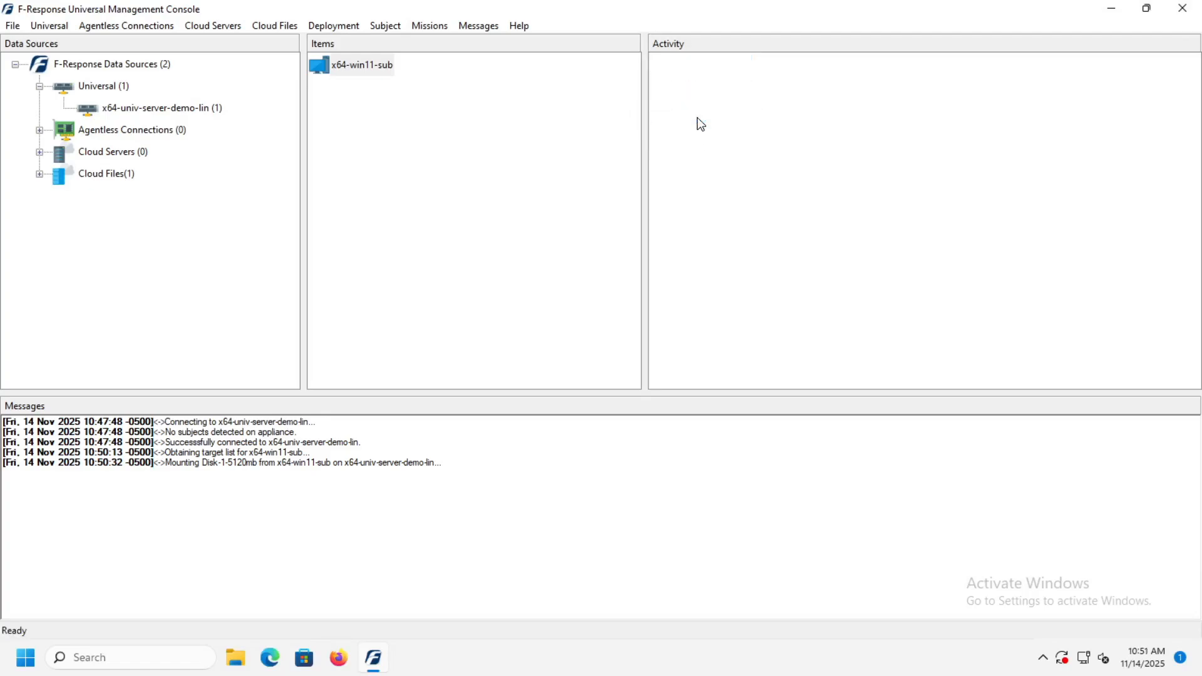
click(334, 69)
right_click(336, 72)
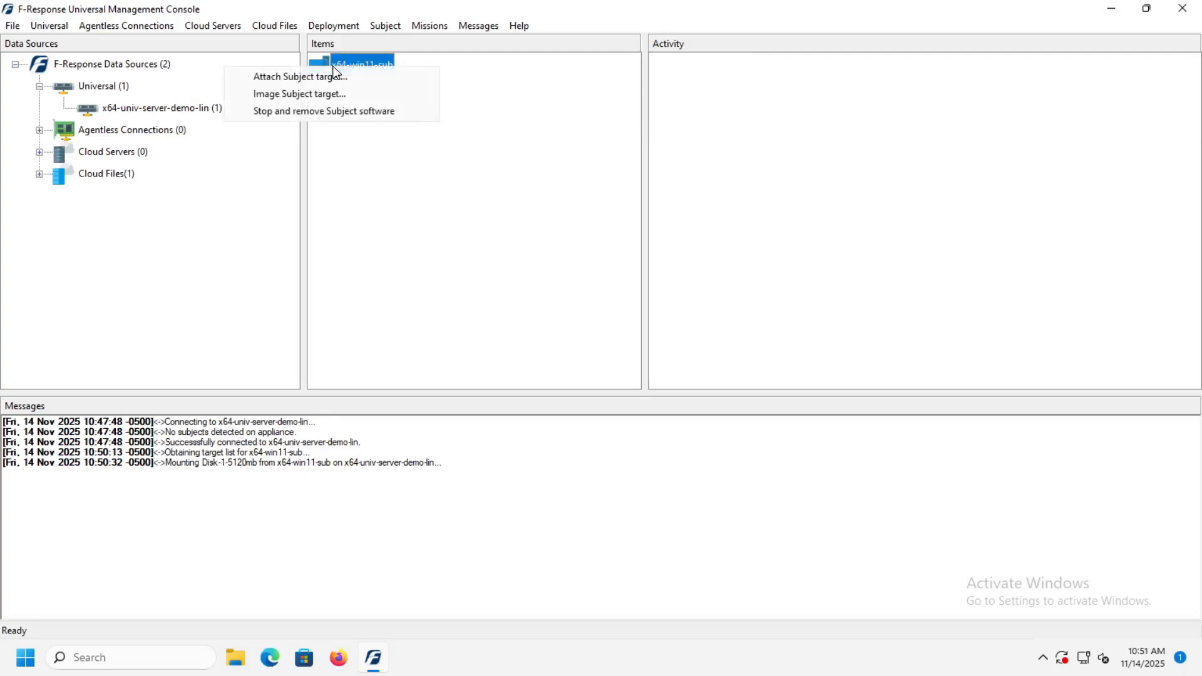
click(351, 113)
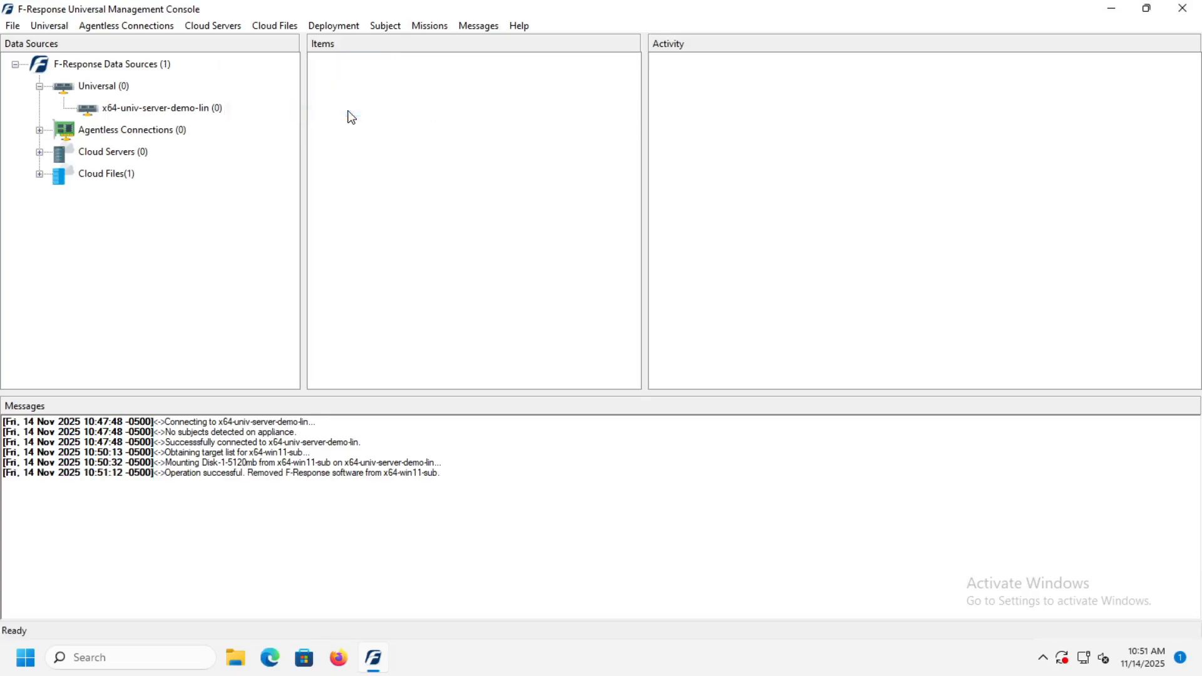